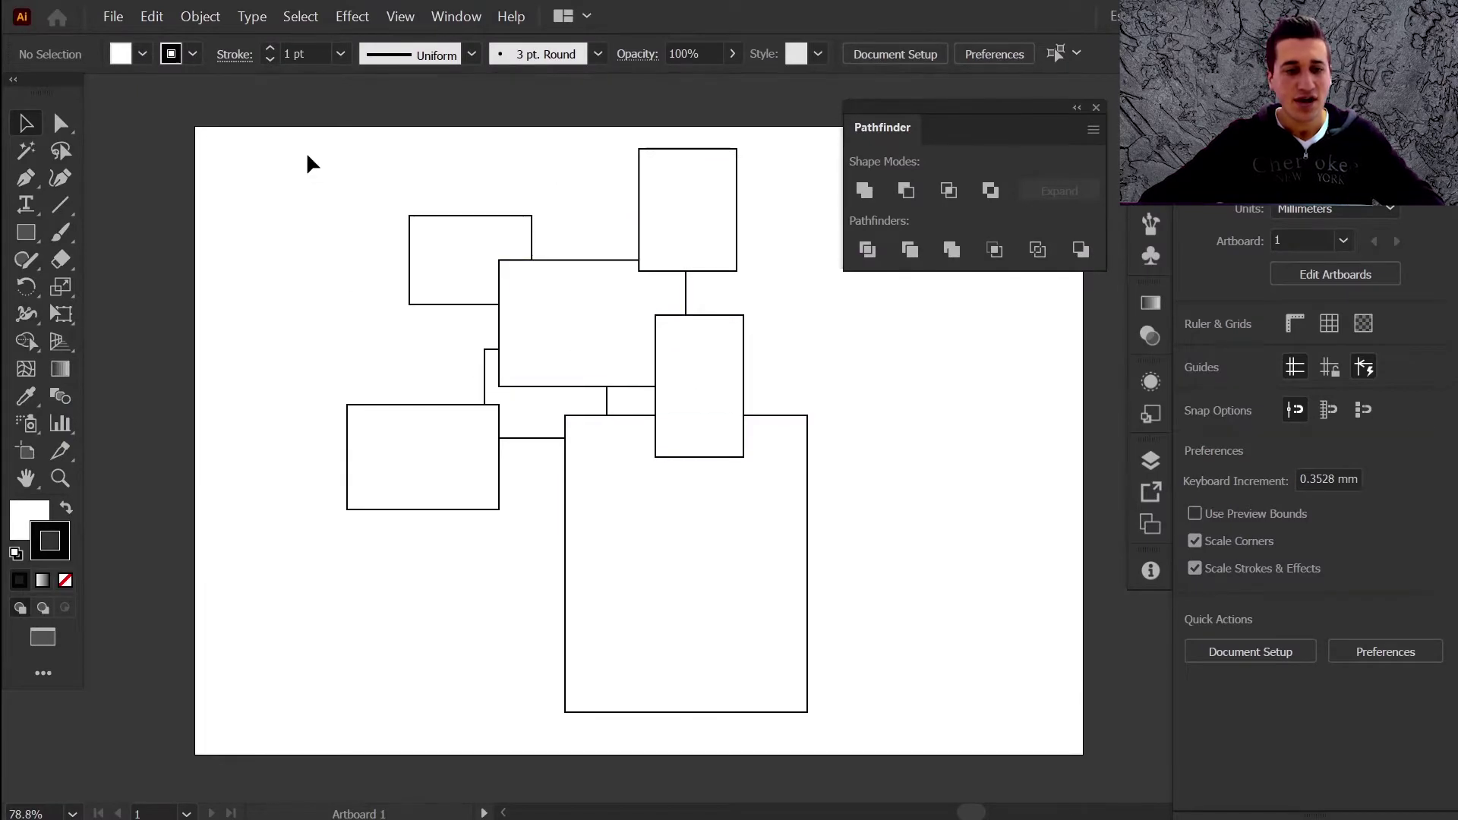
Select all seven rectangles and unite them into one outline shape with Pathfinder.
drag(288, 134, 794, 668)
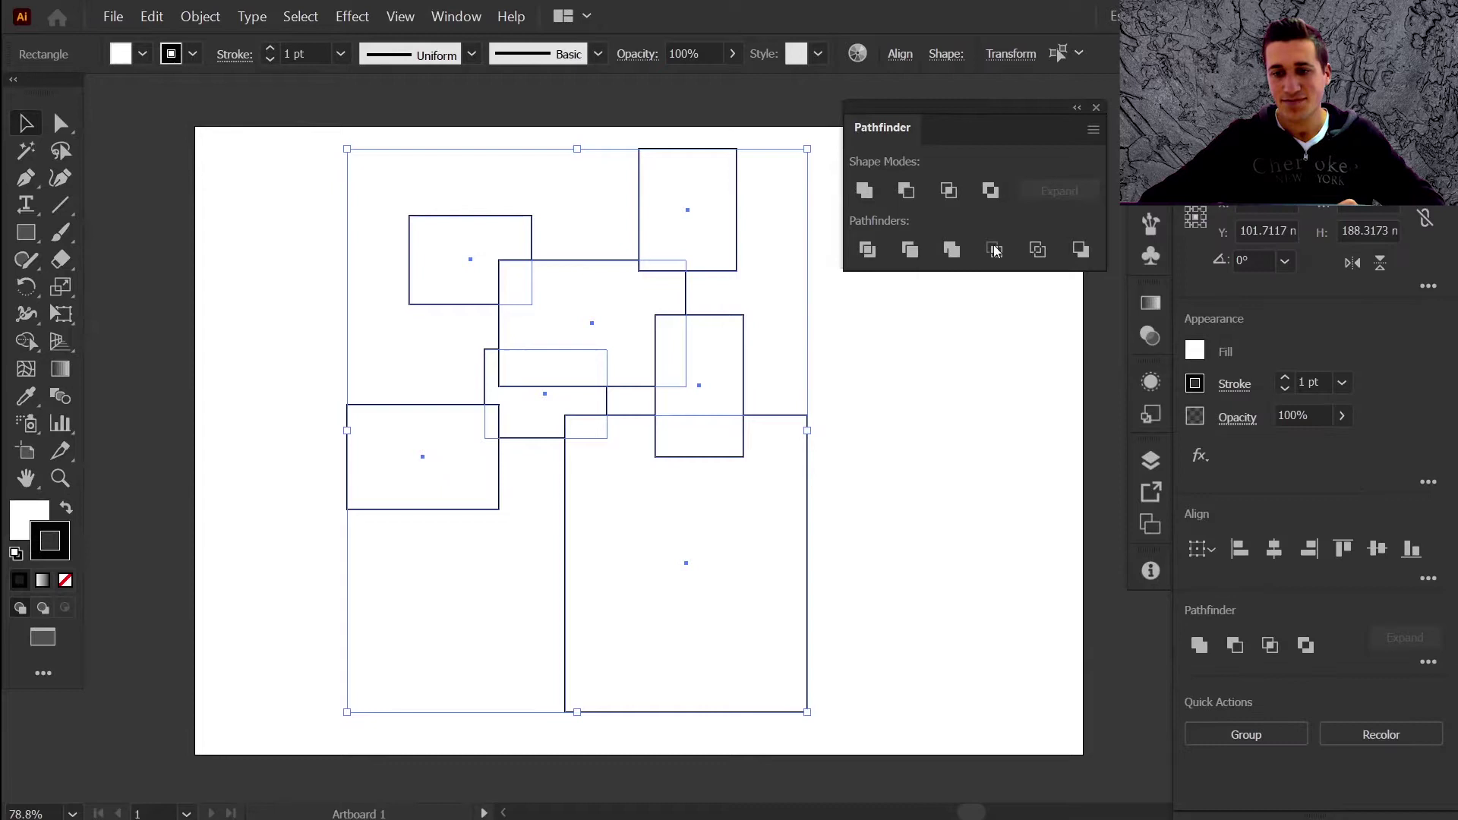
click(865, 191)
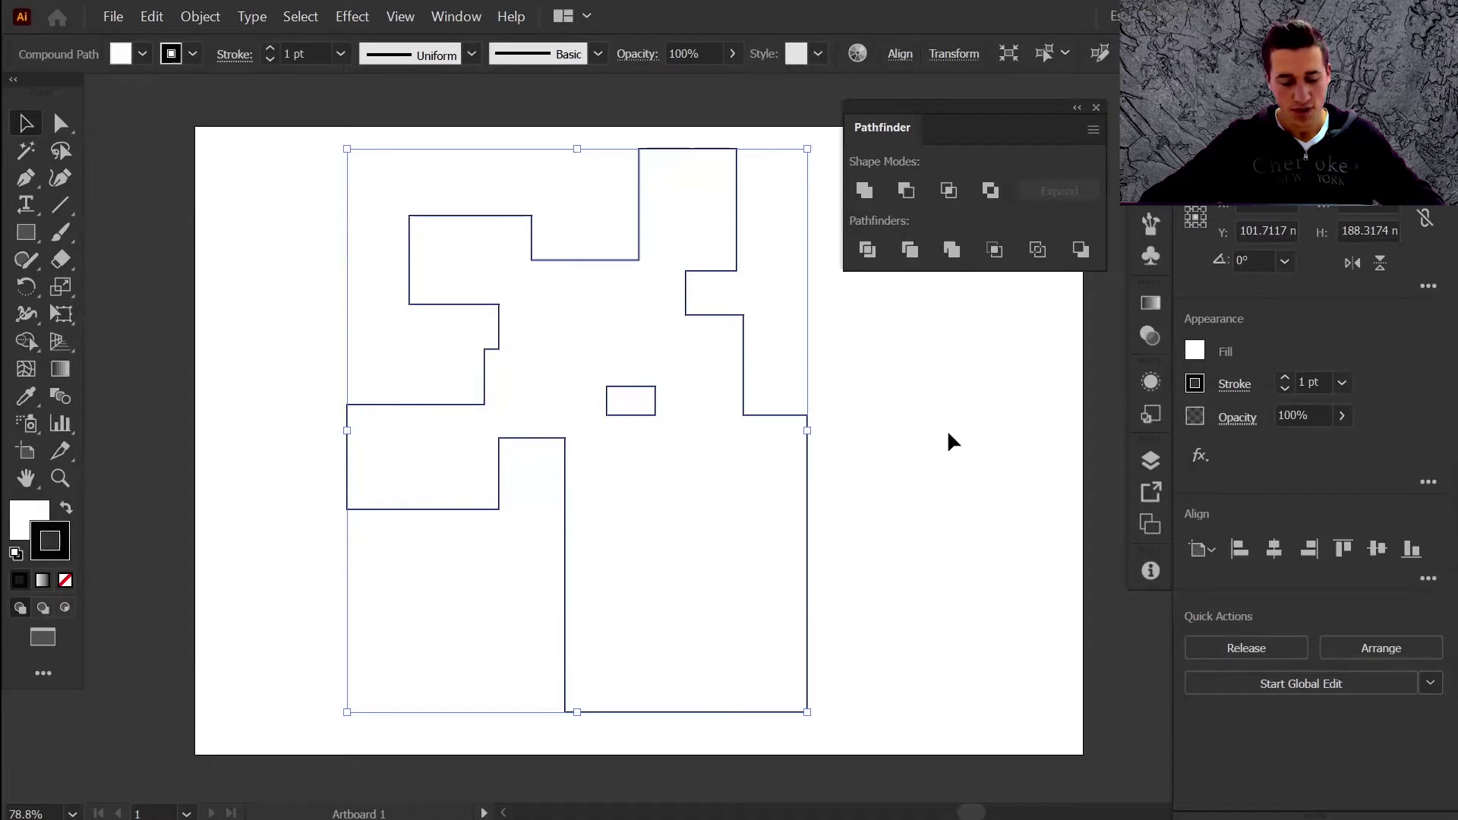
Undo the Unite, try a Shape Builder merge across the rectangles, then undo it.
key(ctrl+z)
click(31, 345)
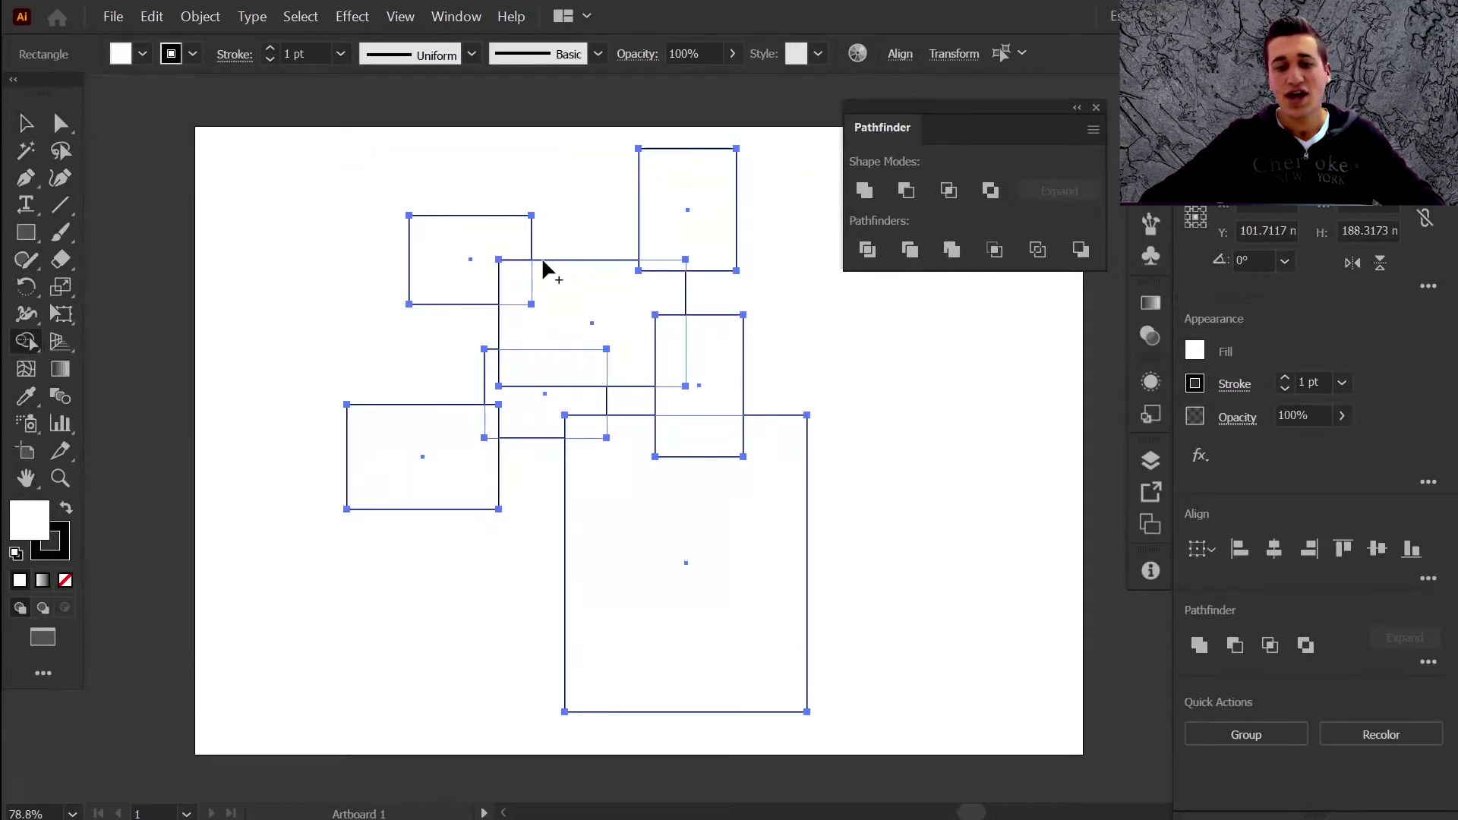
mouse_move(519, 288)
mouse_down()
mouse_move(605, 297)
mouse_move(668, 268)
mouse_move(716, 505)
mouse_move(568, 399)
mouse_move(544, 358)
mouse_move(418, 478)
mouse_up()
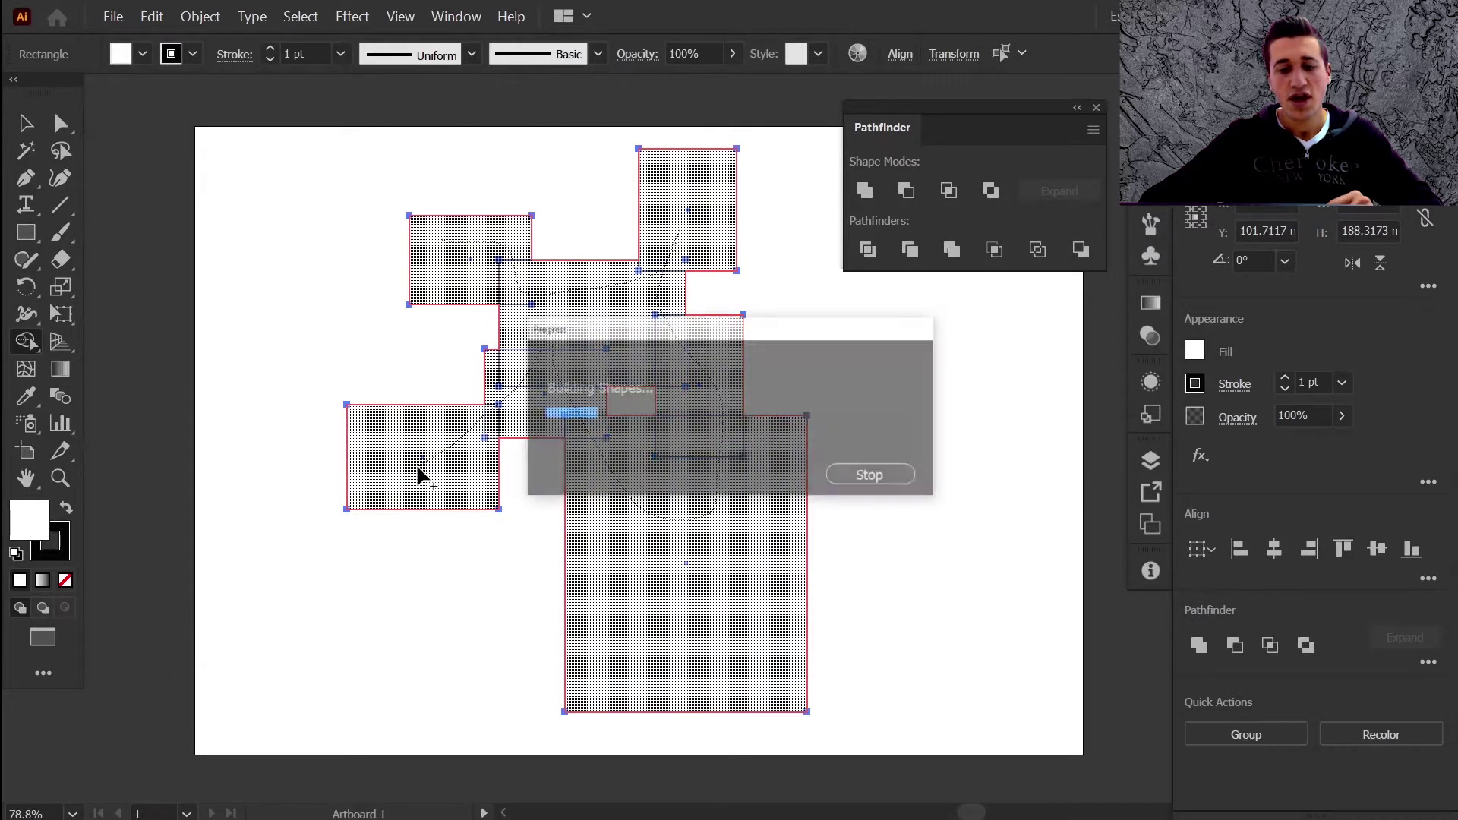
key(ctrl+z)
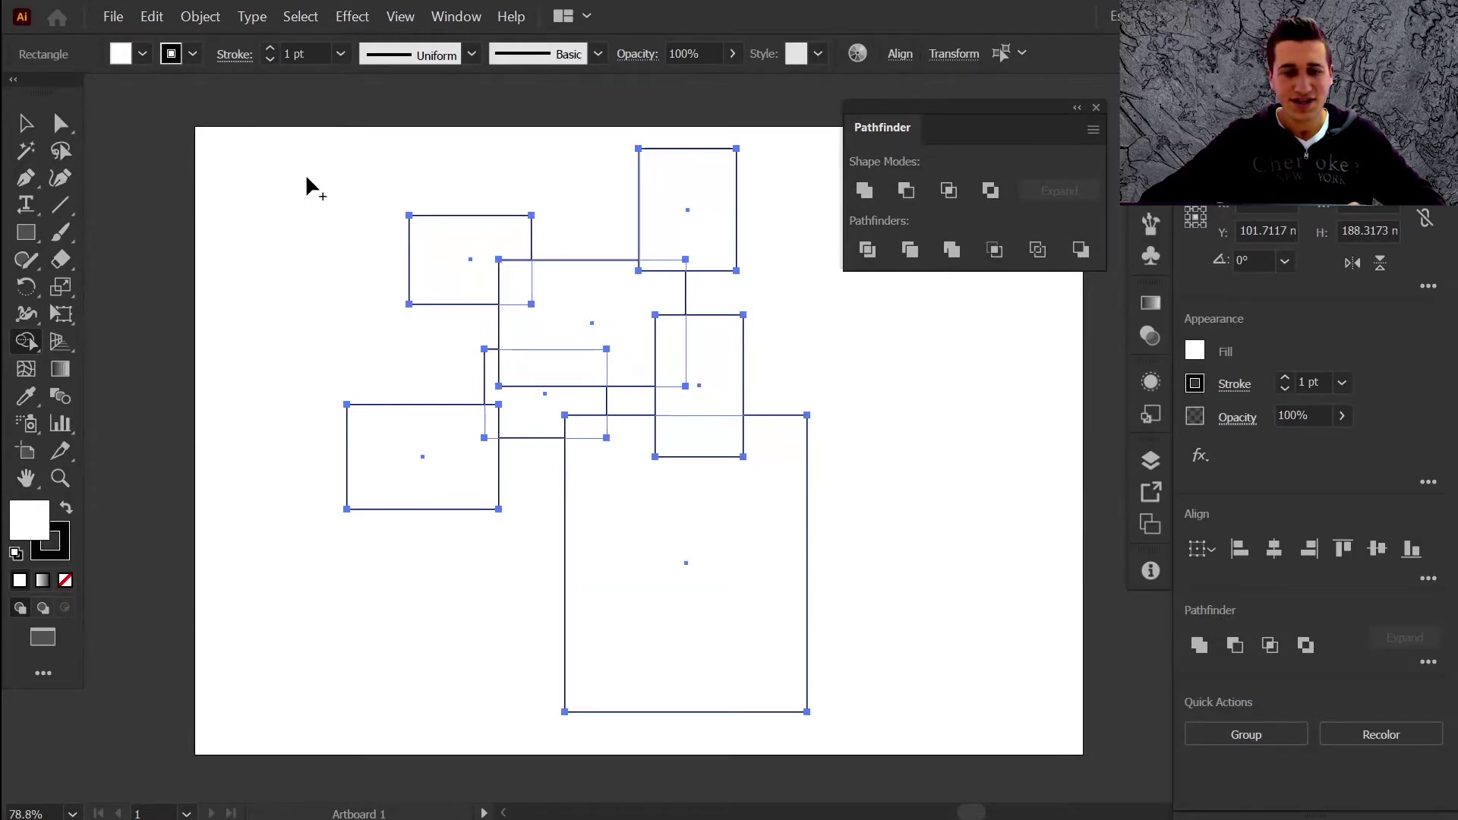
key(shift)
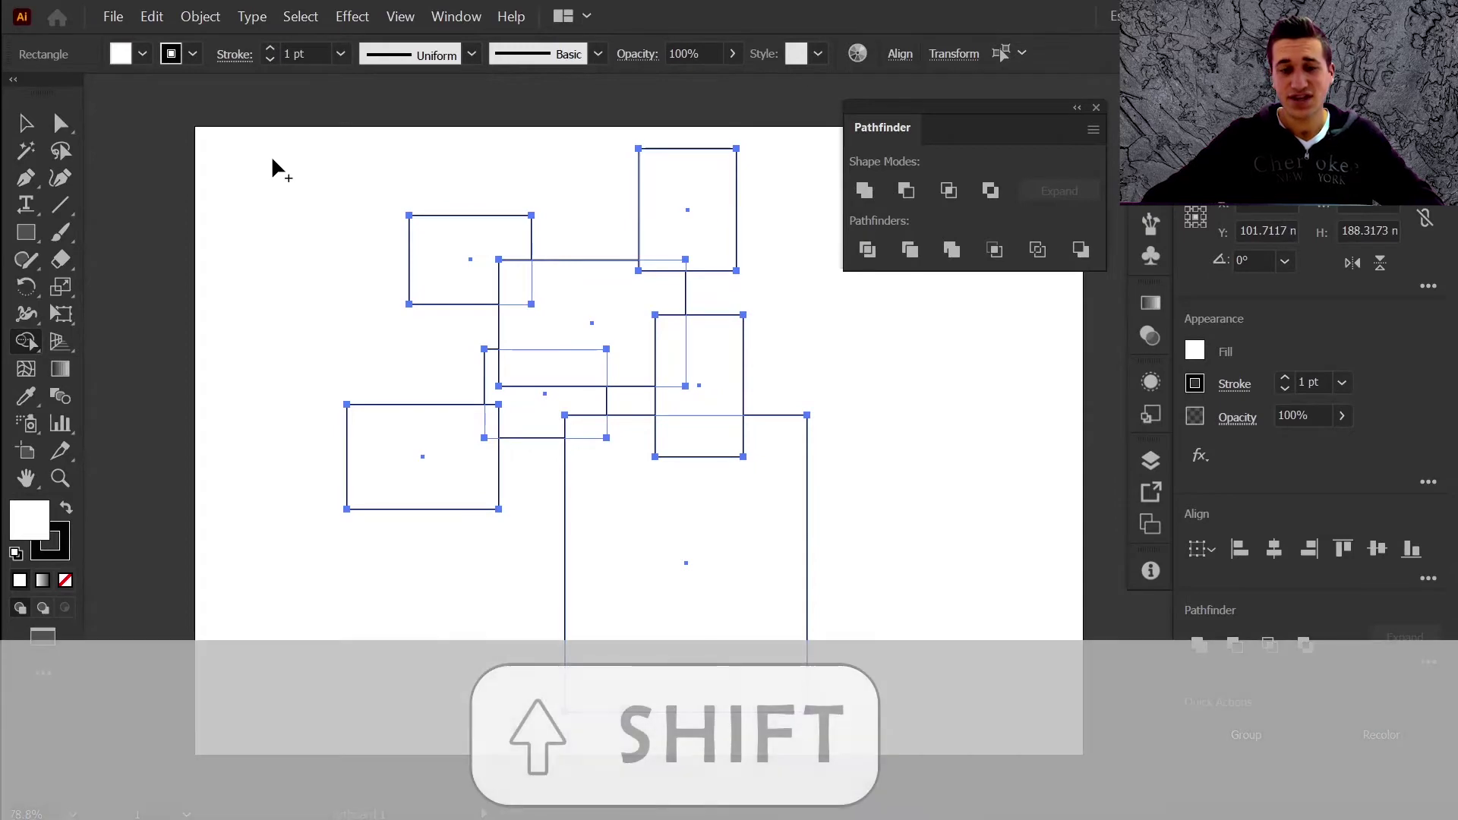
mouse_move(274, 162)
mouse_down()
mouse_move(679, 380)
mouse_move(894, 585)
mouse_move(924, 592)
mouse_up()
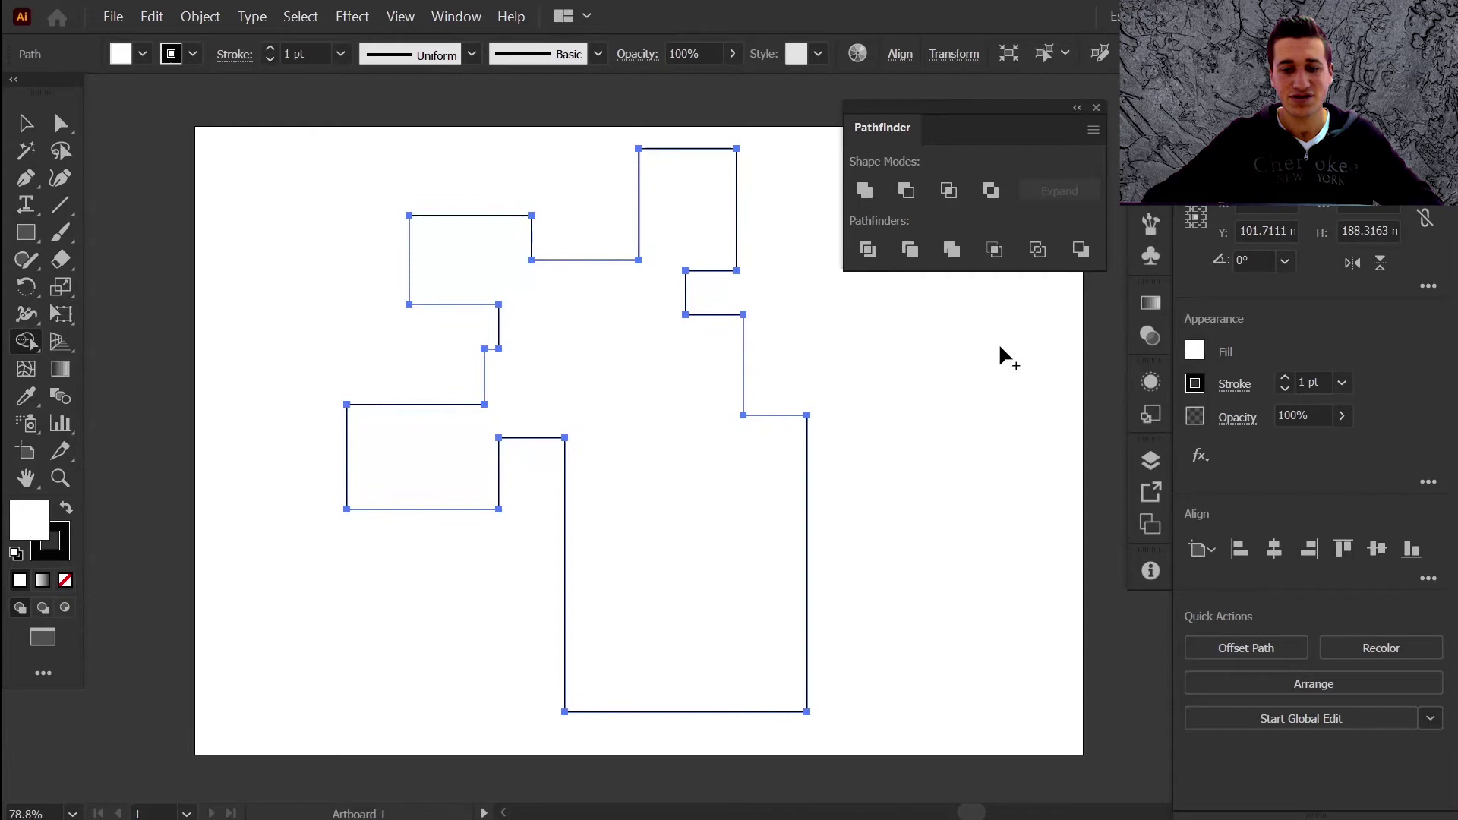
key(ctrl+z)
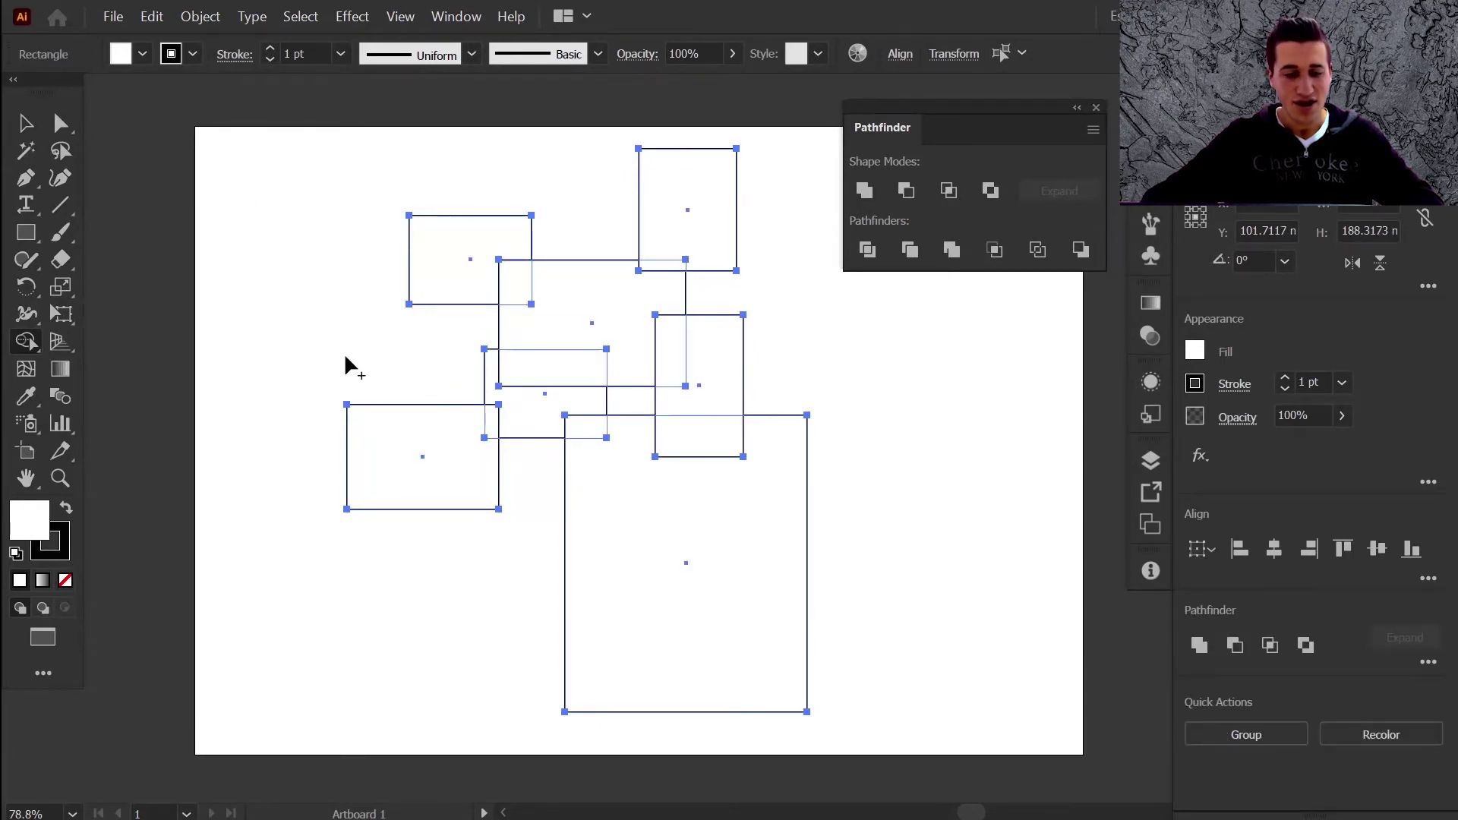
Alt-drag with Shape Builder across the middle overlap regions toward the top-right rectangle to remove them.
key(alt)
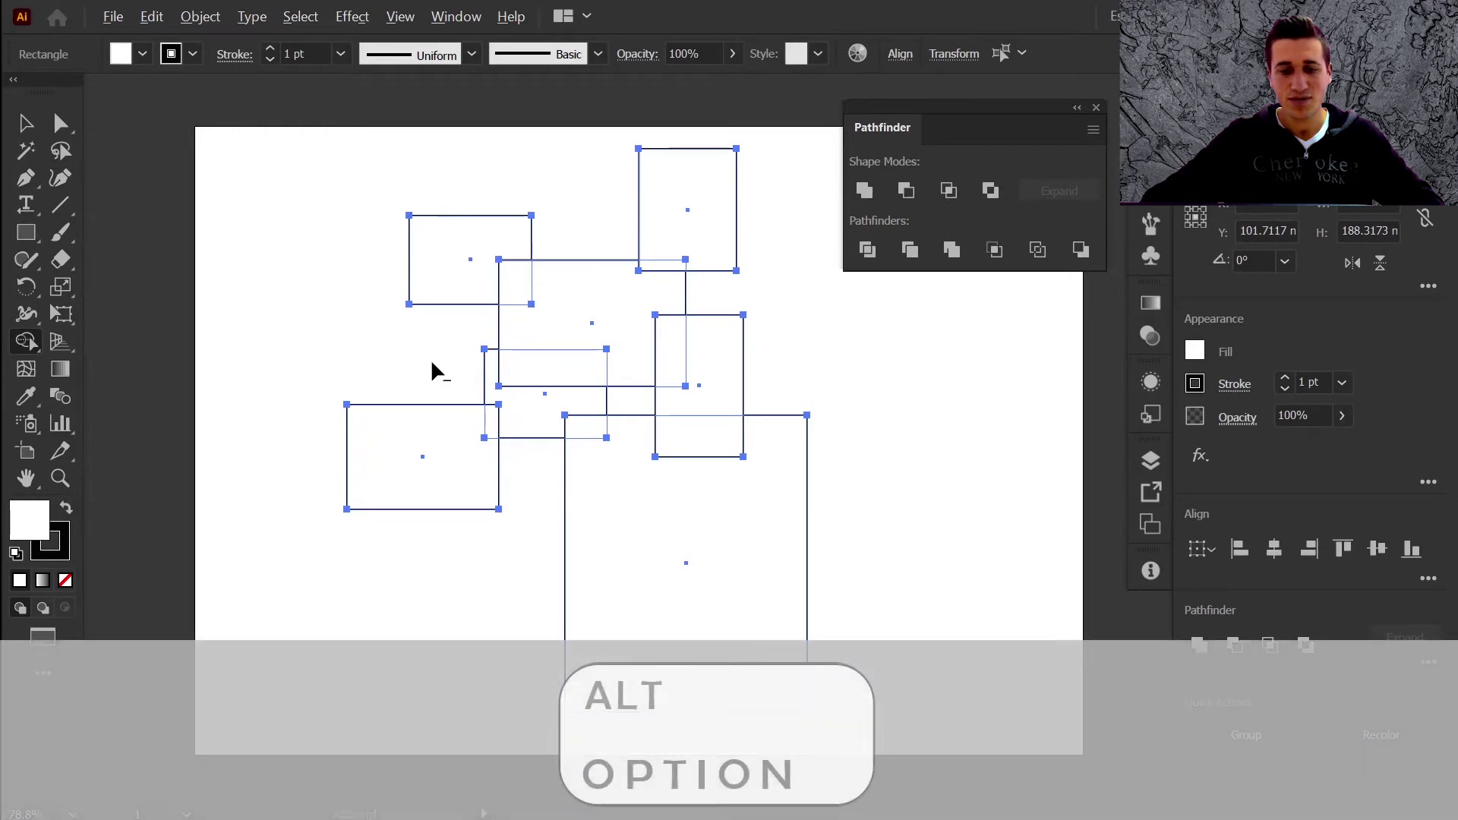
mouse_move(459, 380)
mouse_down()
mouse_move(504, 405)
mouse_move(707, 422)
mouse_move(741, 348)
mouse_move(692, 220)
mouse_up()
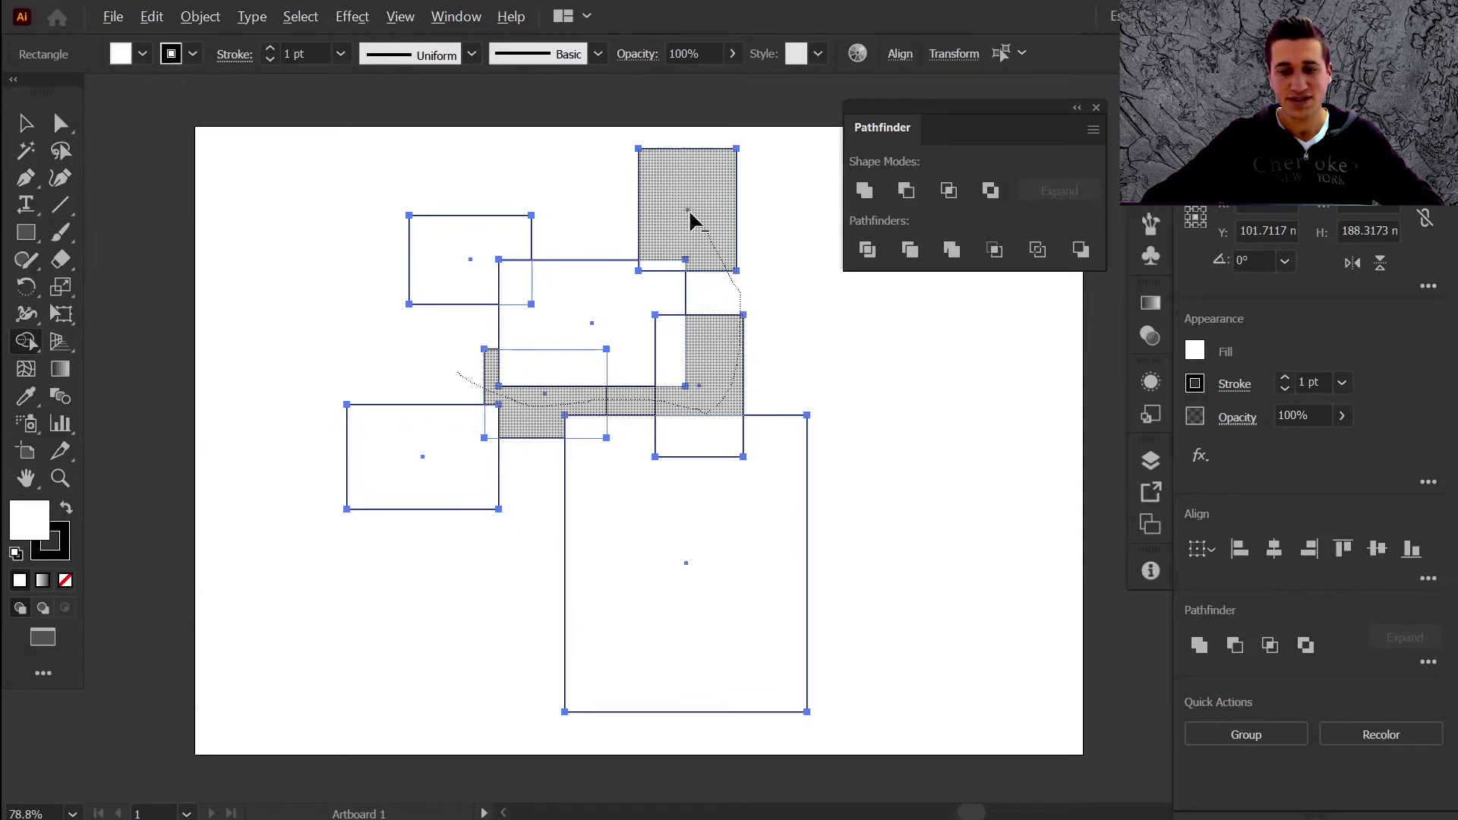